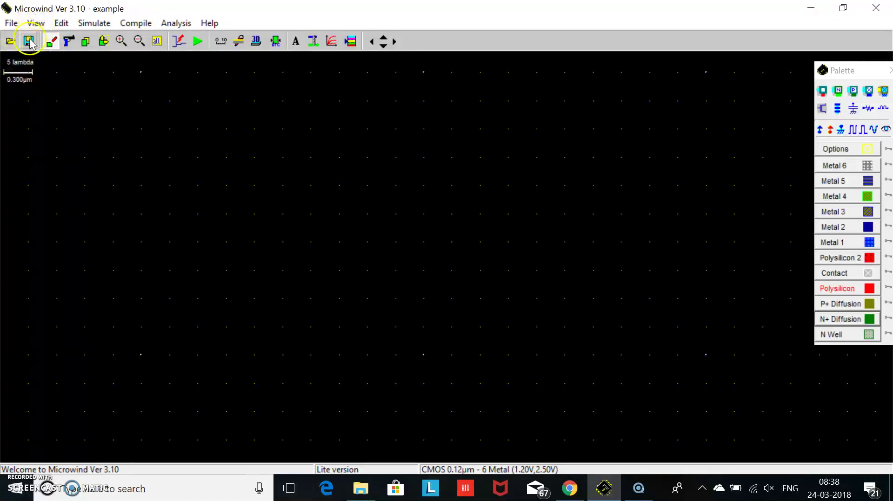
Step: Draw a horizontal P+ diffusion box of 24 x 4 lambda in the upper part of the layout
click(36, 23)
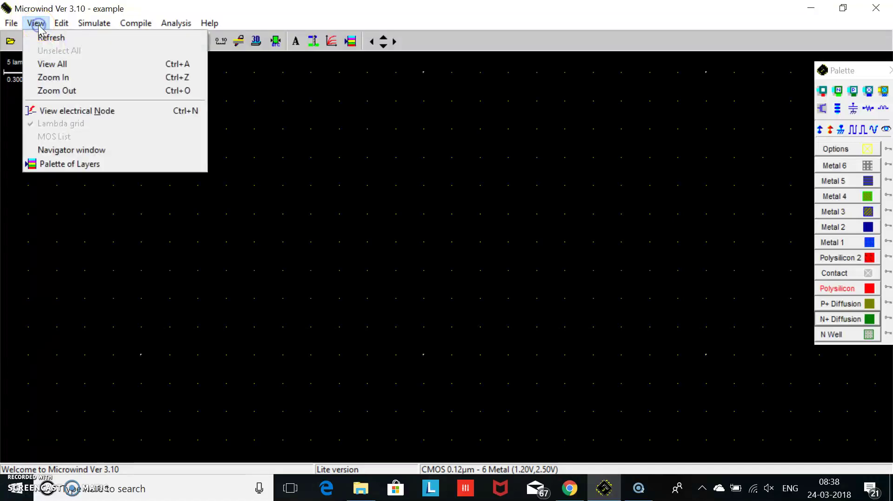
click(66, 77)
click(256, 158)
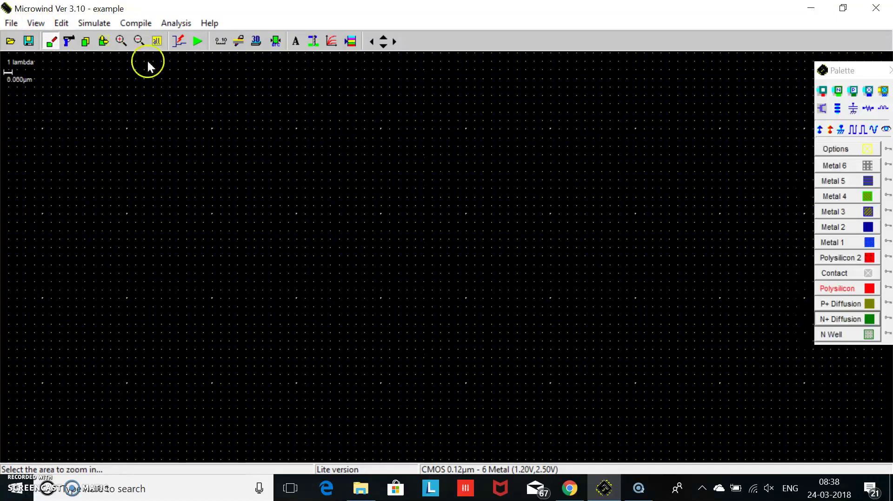
click(117, 49)
click(209, 163)
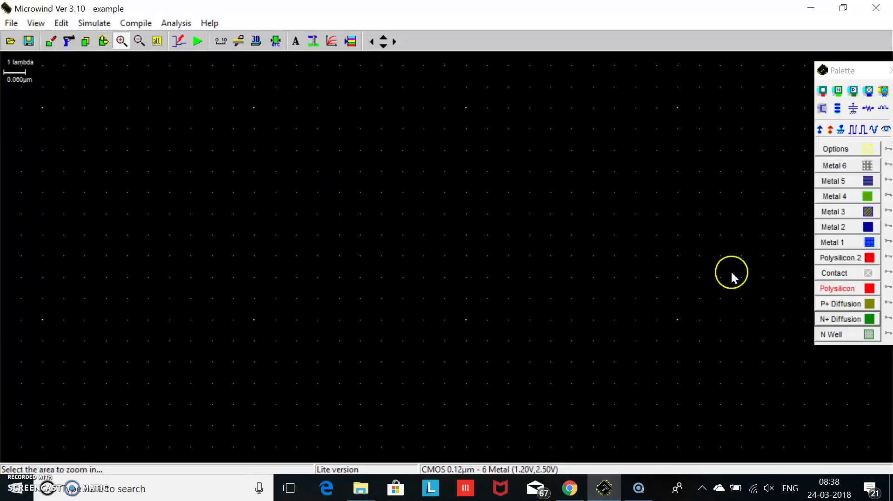
click(868, 305)
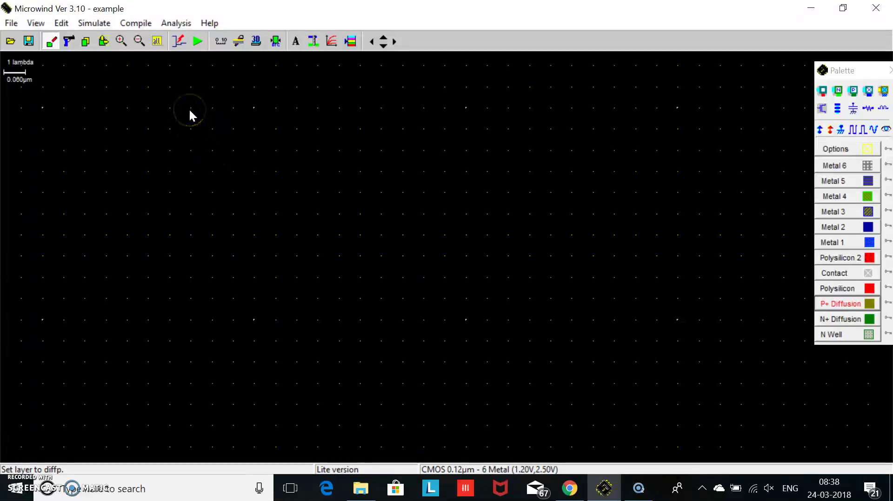
drag(190, 111, 190, 134)
drag(203, 170, 701, 216)
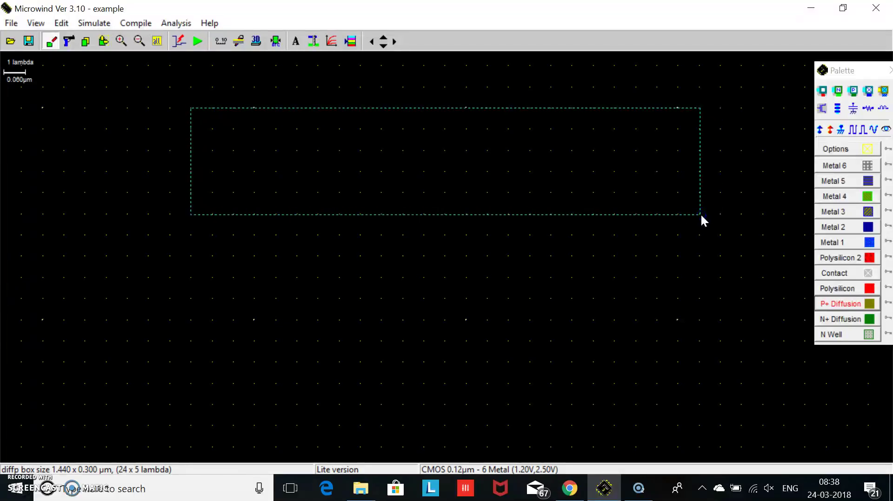
drag(701, 215, 701, 196)
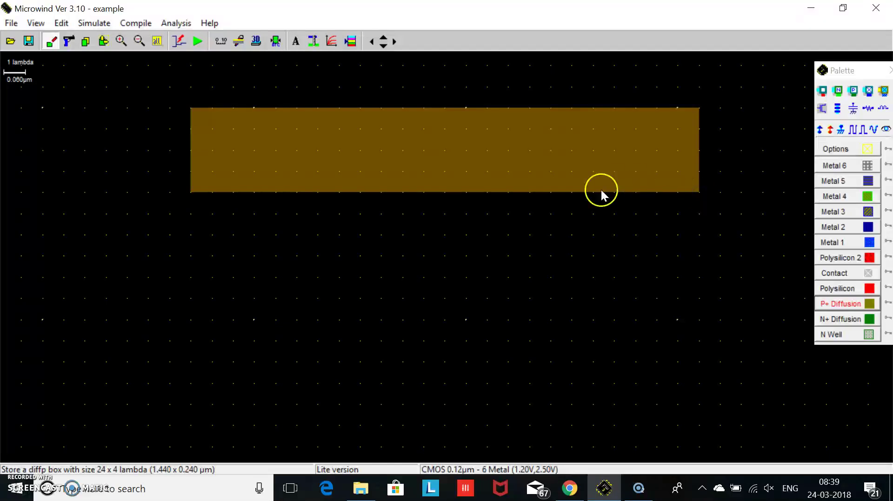
Step: Draw a vertical 1 x 12 lambda polysilicon spacer down from the P+ strip's bottom edge level, just beyond its right end
click(139, 41)
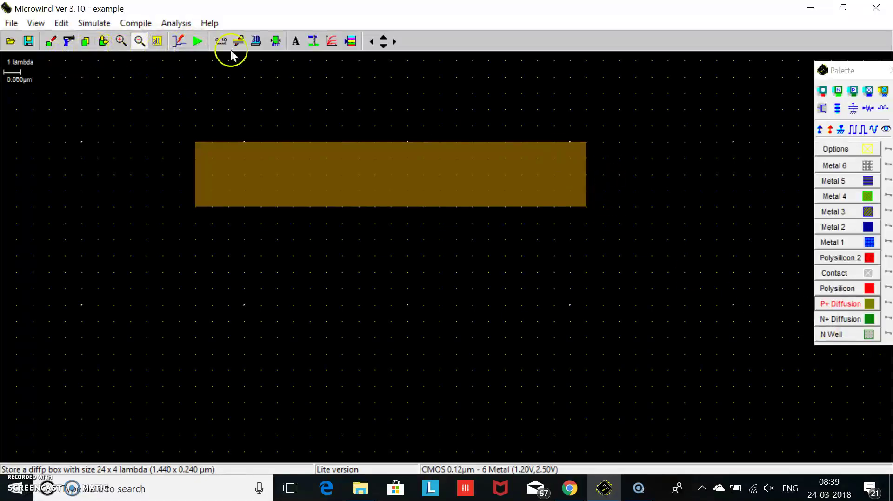
click(869, 290)
drag(603, 207, 618, 402)
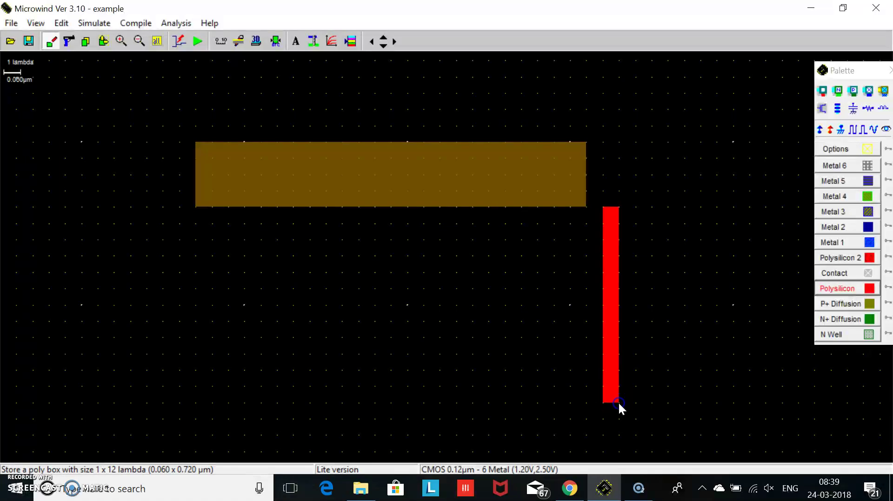
Step: Draw a 24 x 4 lambda N+ diffusion box below the P+ strip, starting at the spacer's lower end and aligned with the strip
click(386, 49)
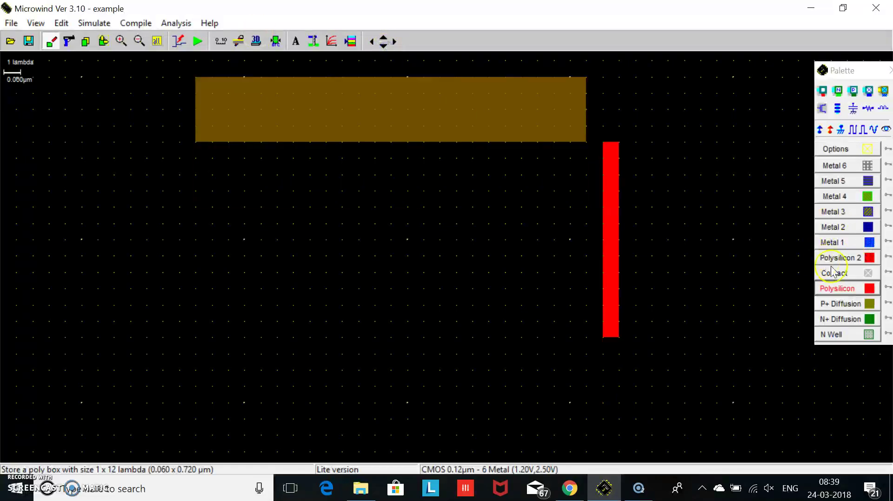
click(868, 320)
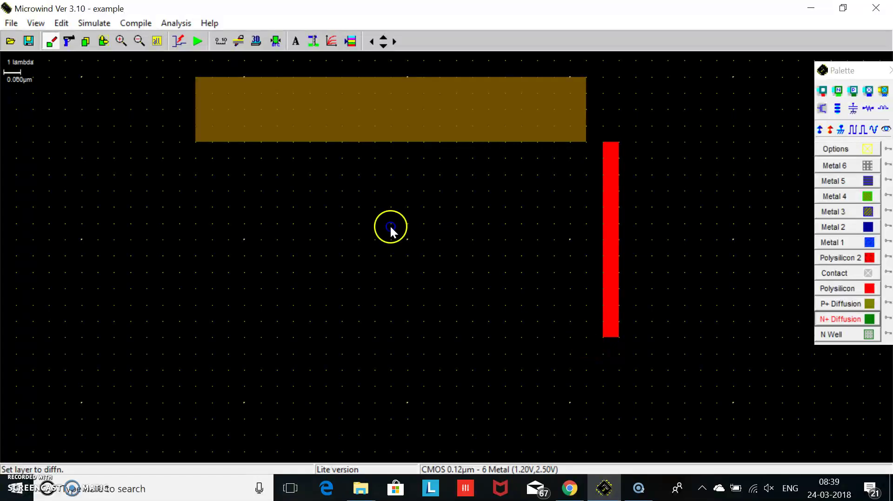
drag(585, 339, 196, 393)
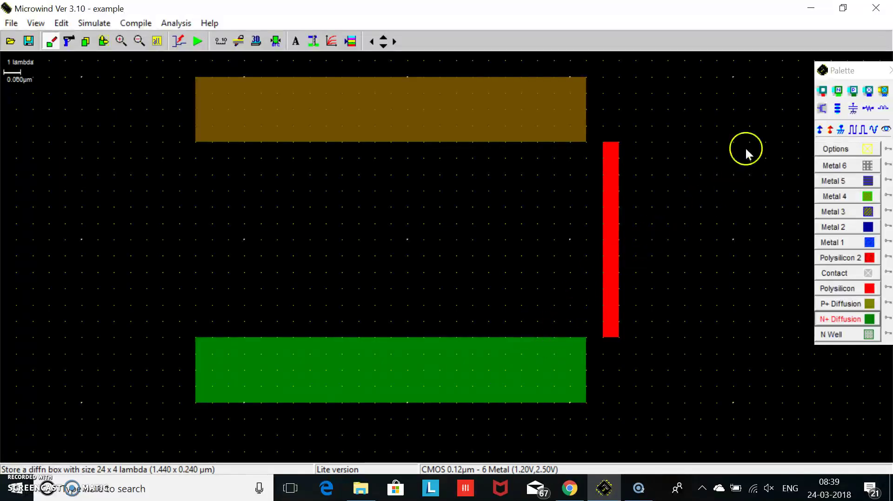
Step: Place P+ diffusion/metal contacts at both ends of the P+ strip and delete the polysilicon spacer
click(853, 93)
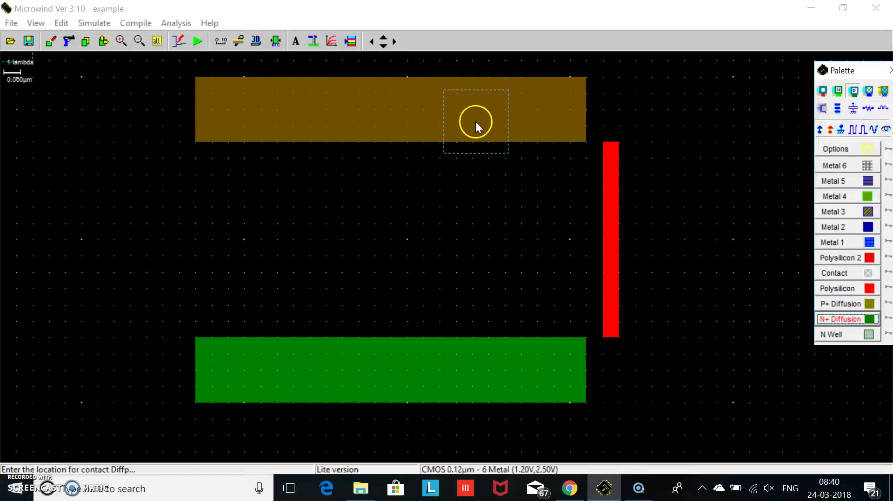
click(227, 116)
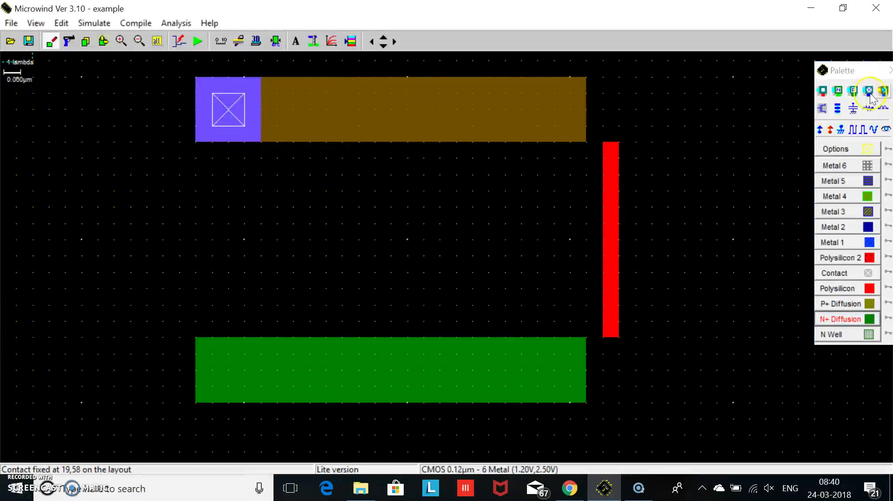
click(854, 91)
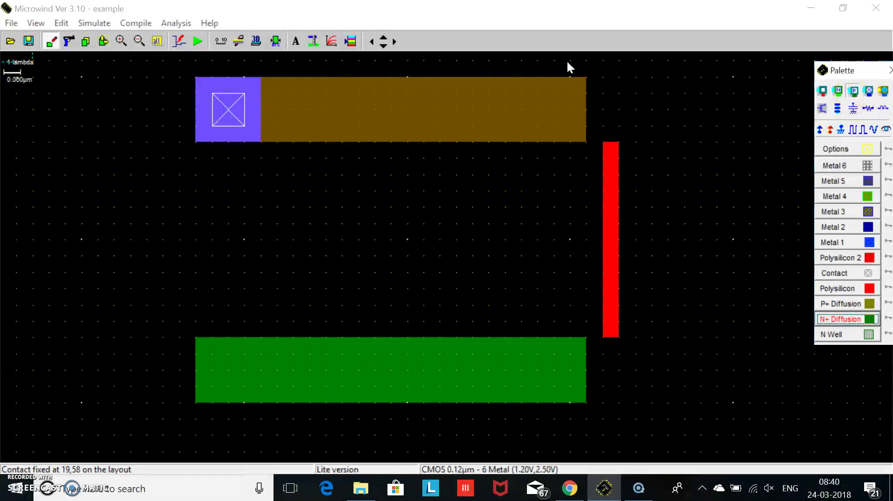
click(554, 109)
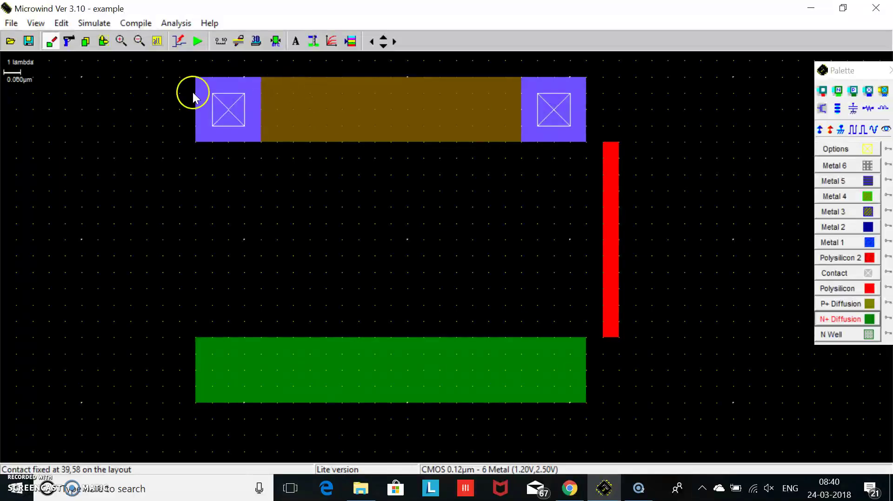
click(70, 43)
click(615, 257)
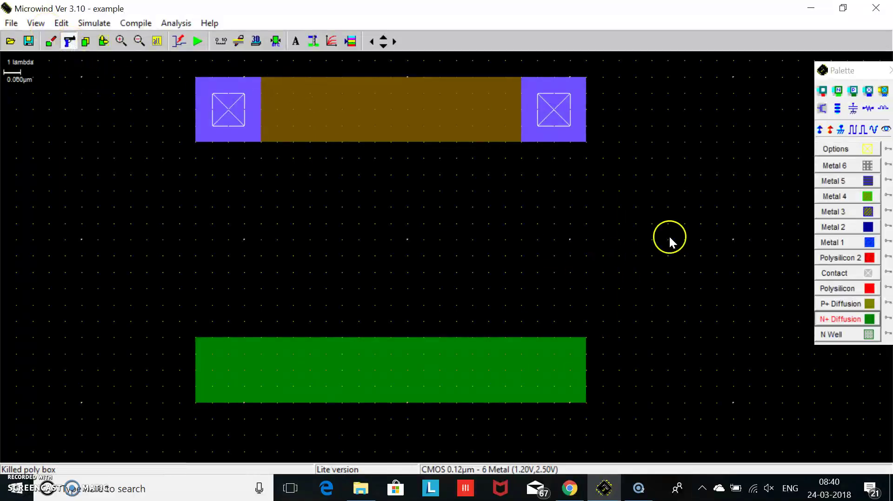
Step: Place N+ diffusion/metal contacts at the left and right ends of the N+ strip
click(838, 92)
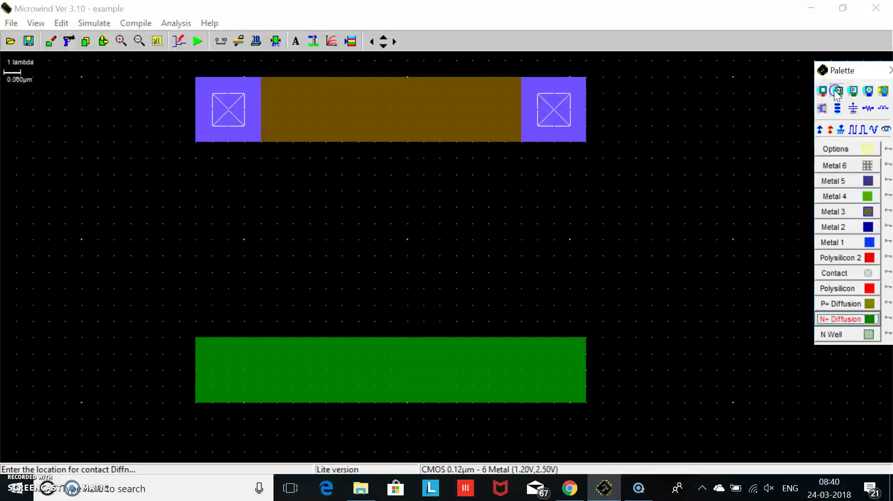
click(228, 370)
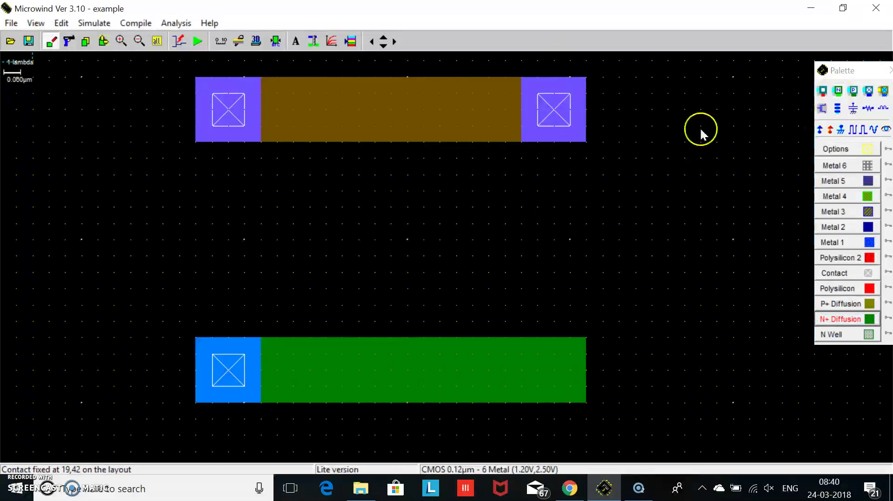
click(838, 91)
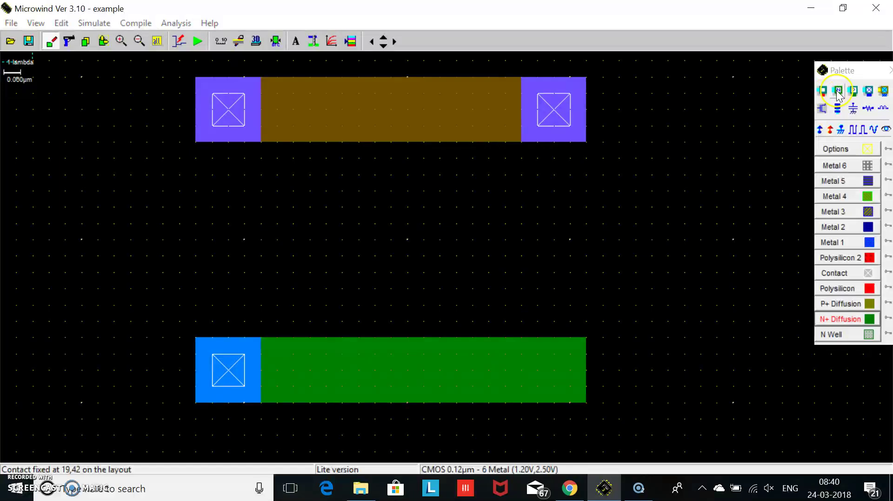
click(552, 370)
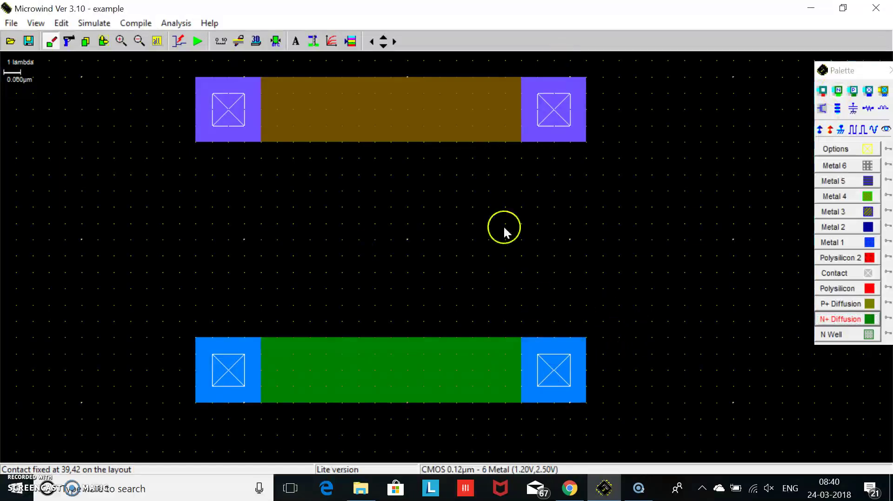
Step: Draw two vertical polysilicon gates of 2 x 26 lambda crossing both the P+ and N+ diffusion strips
click(383, 37)
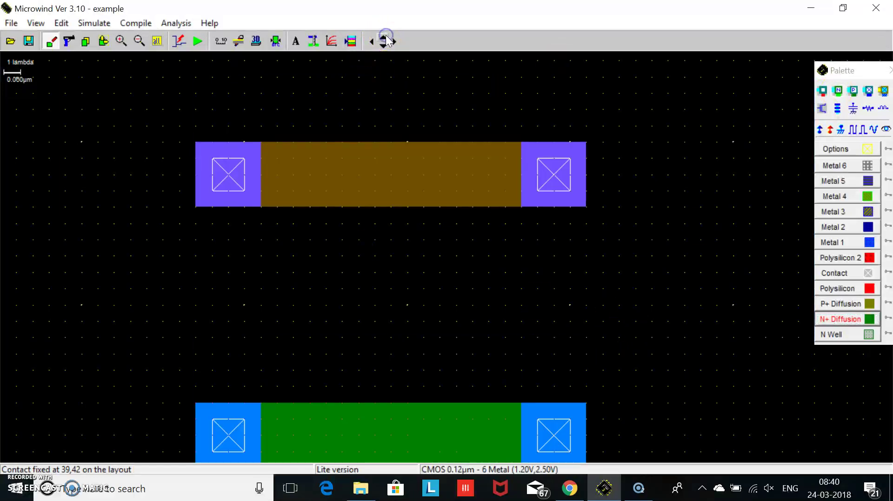
click(139, 42)
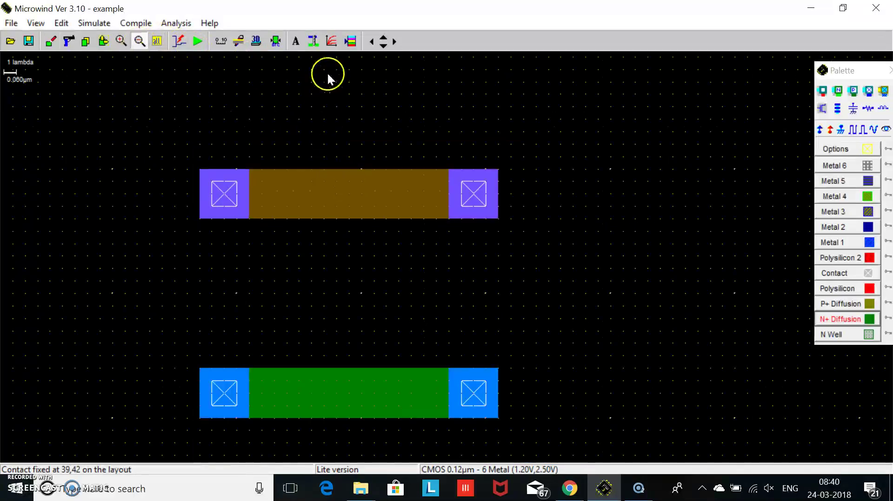
click(384, 45)
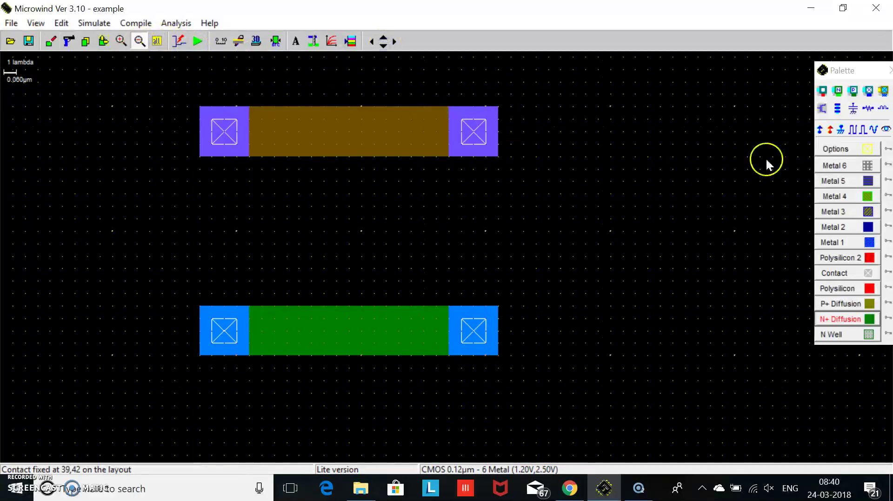
click(869, 289)
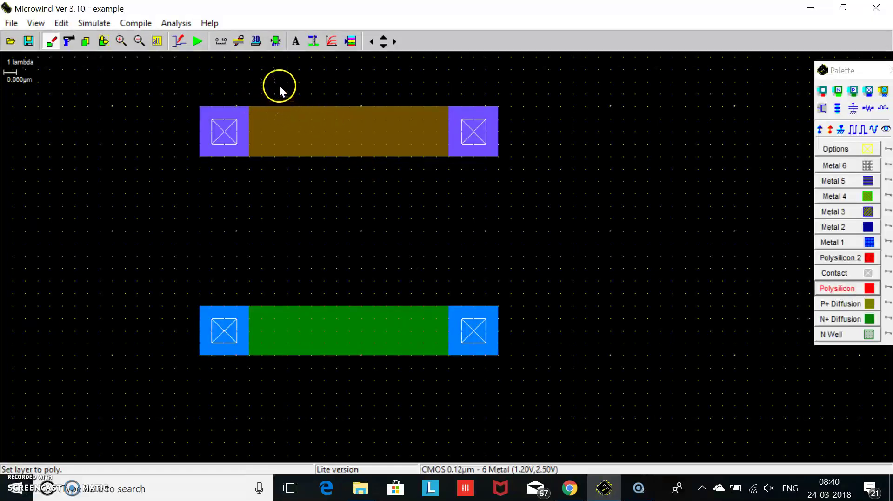
drag(276, 70, 298, 392)
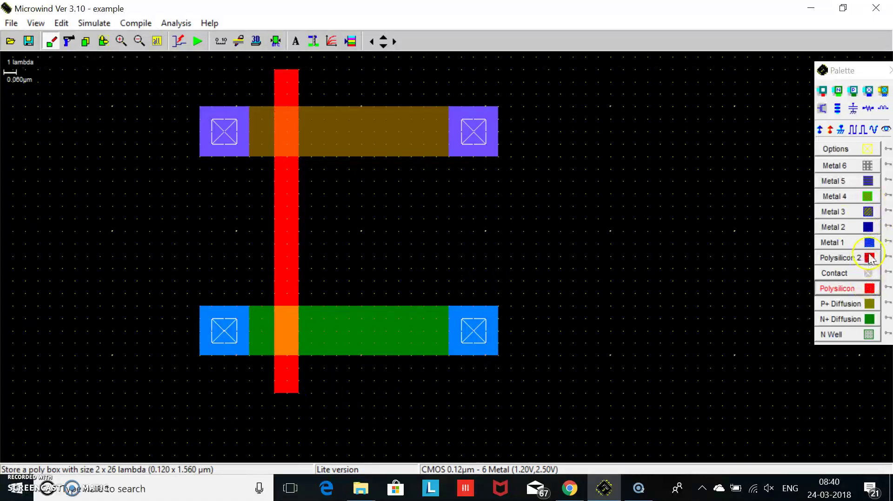
click(869, 289)
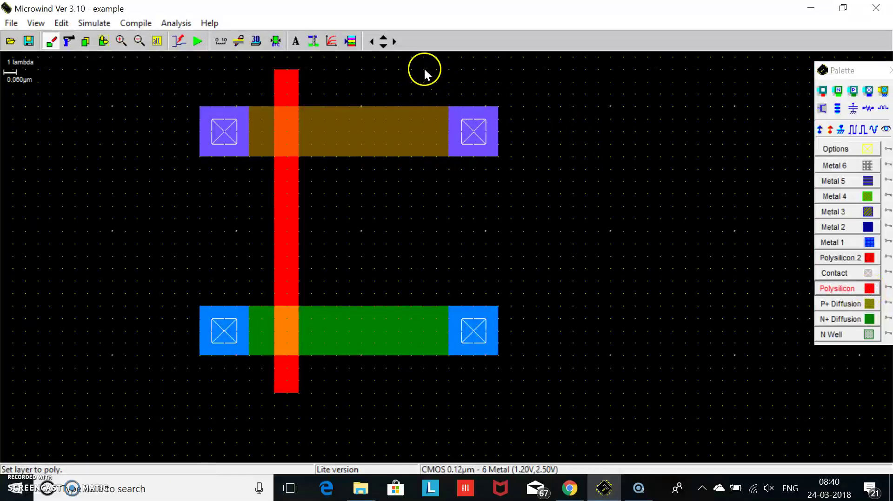
drag(423, 70, 403, 394)
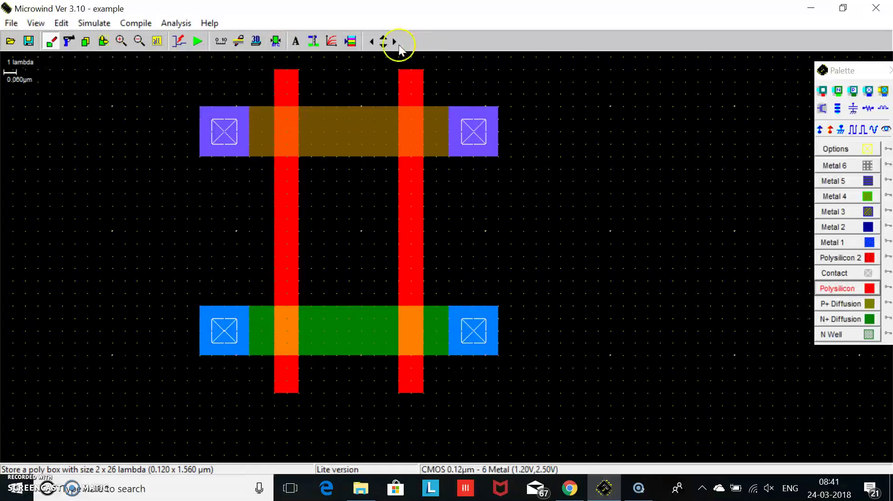
Step: Place a P+ diffusion/metal contact in the middle of the P+ strip, between the two polysilicon gates
click(380, 39)
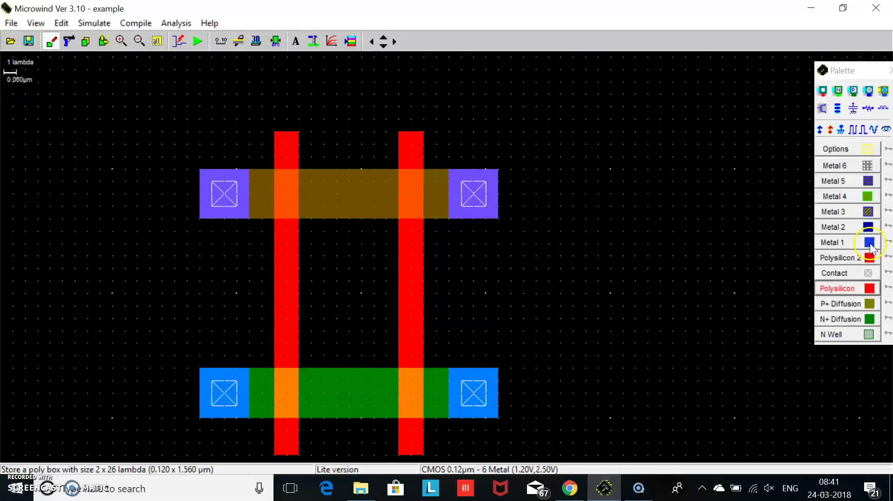
click(853, 91)
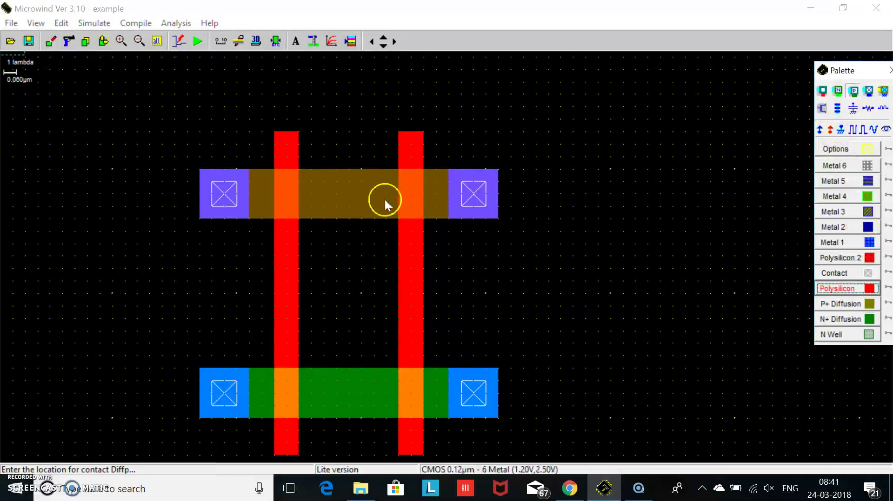
click(347, 194)
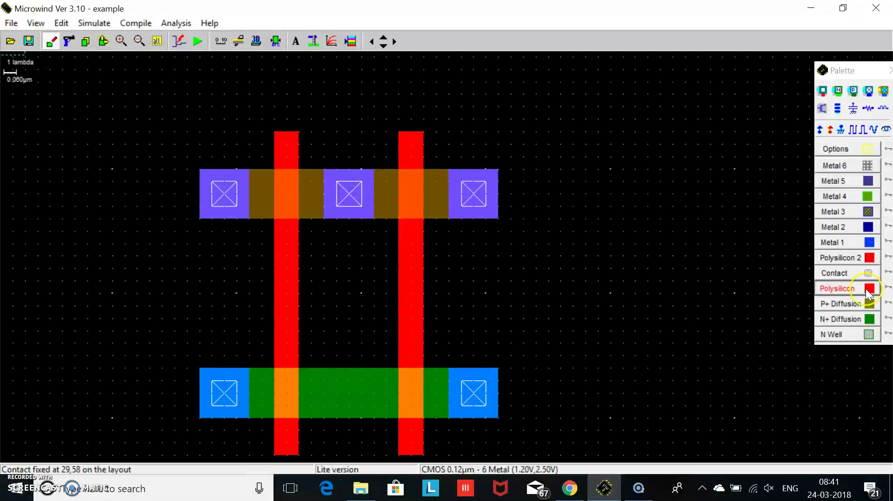
Step: Connect the middle P+ contact to the left N+ contact with 3-lambda-wide Metal 1 boxes, and run the design rule check
click(868, 246)
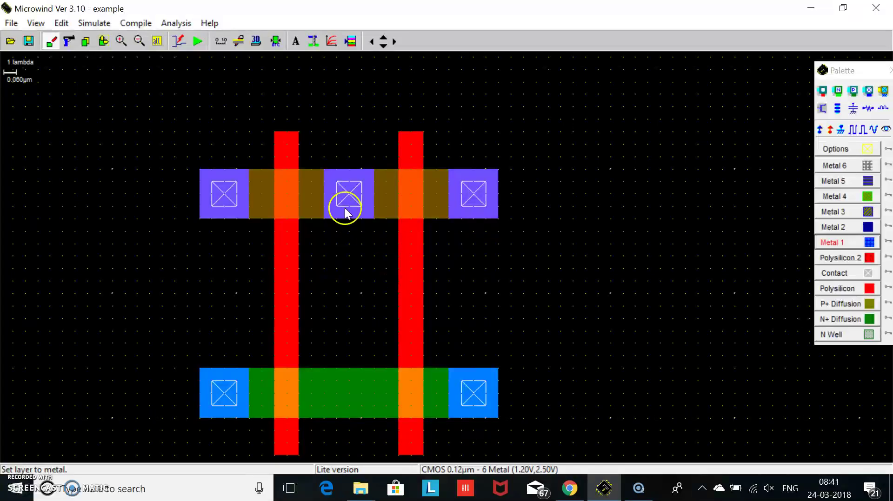
drag(326, 168, 360, 293)
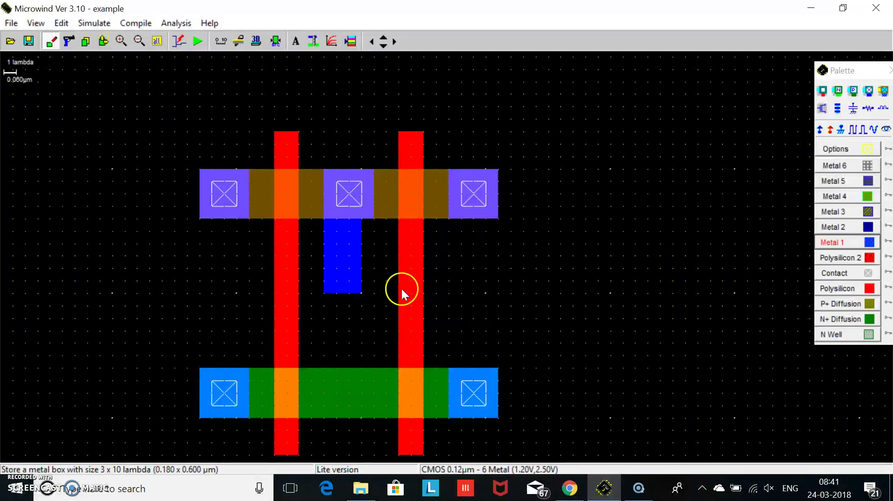
click(859, 245)
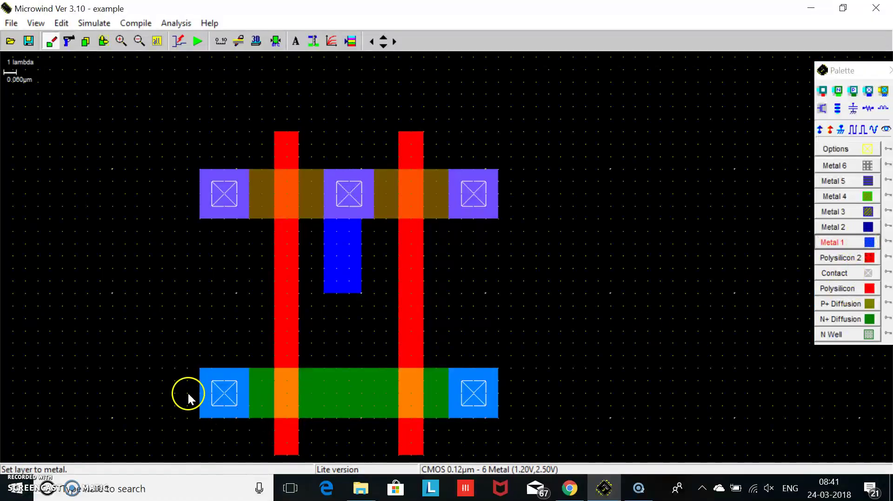
drag(199, 412, 238, 306)
drag(200, 281, 361, 321)
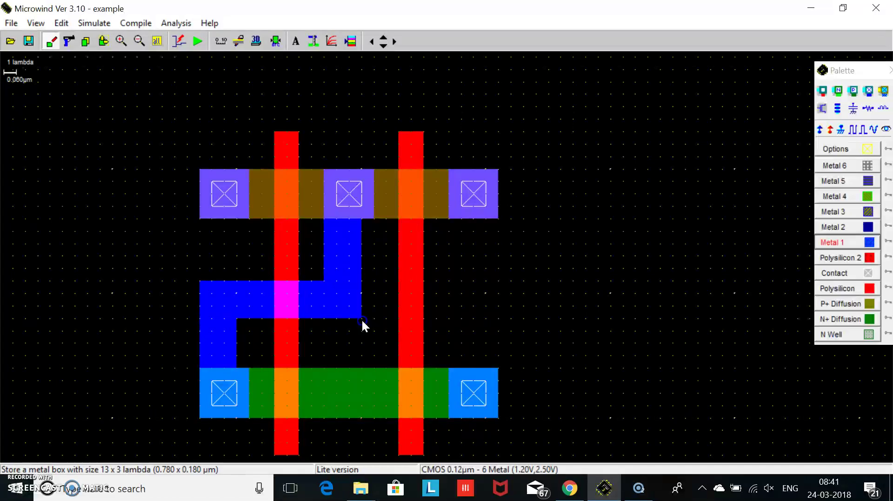
click(280, 45)
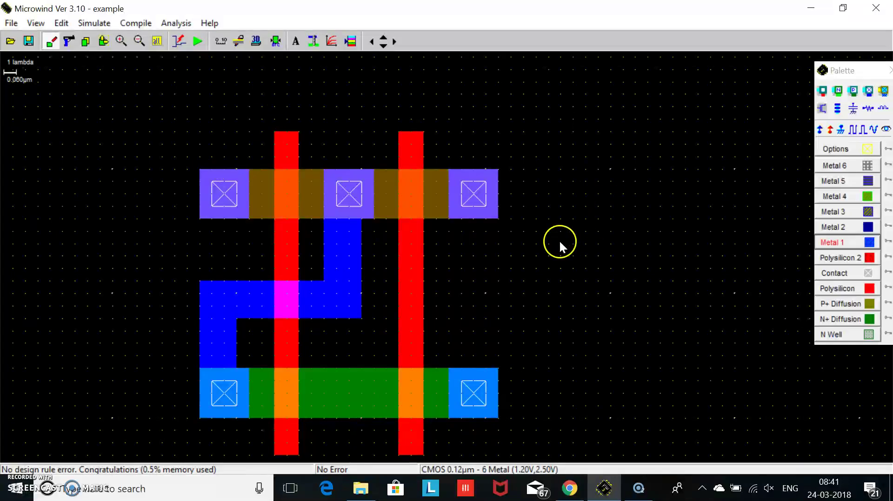
Step: Draw 3 x 13 lambda Metal 1 boxes up from both outer P+ contacts and join them with a 24 x 4 lambda Metal 1 rail
click(869, 243)
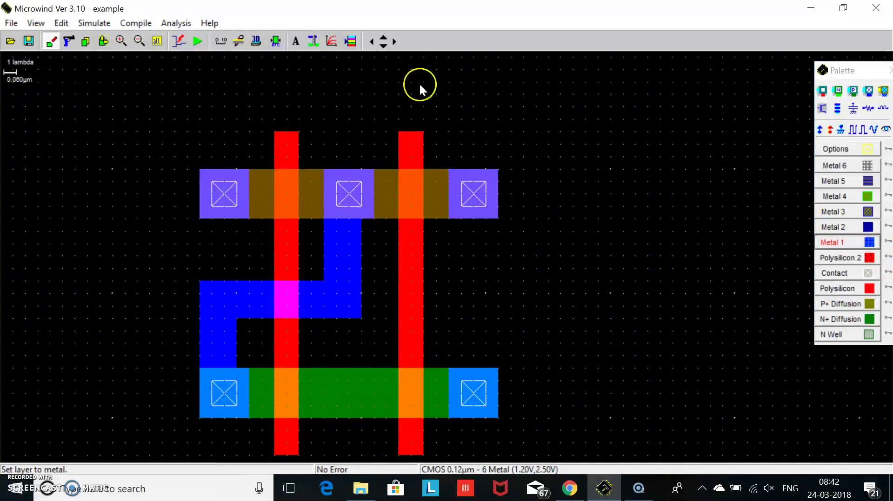
click(385, 38)
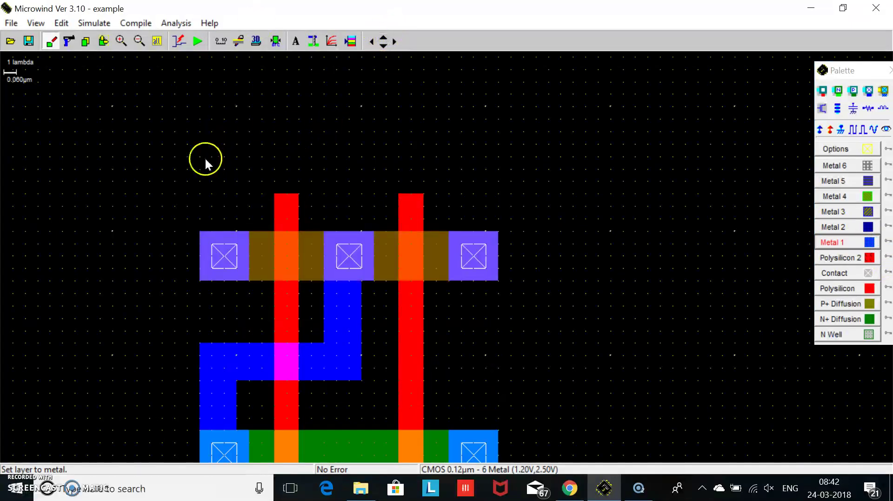
drag(199, 120, 239, 280)
click(526, 155)
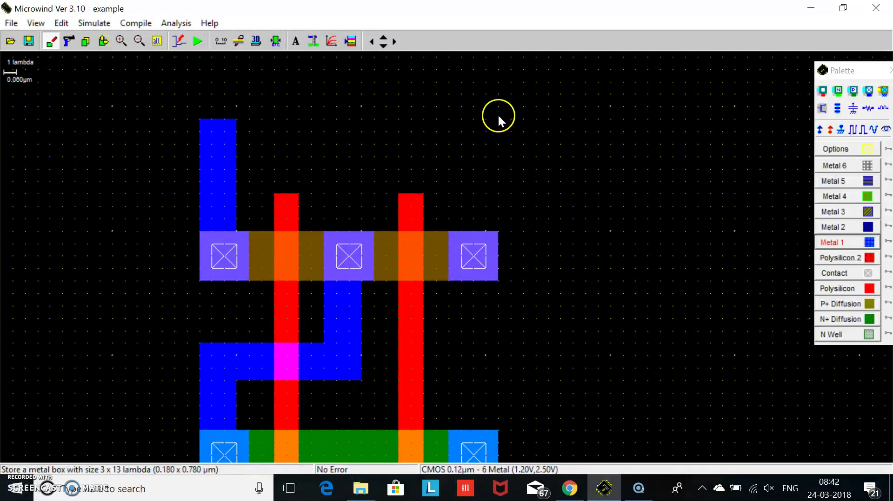
drag(498, 122, 463, 279)
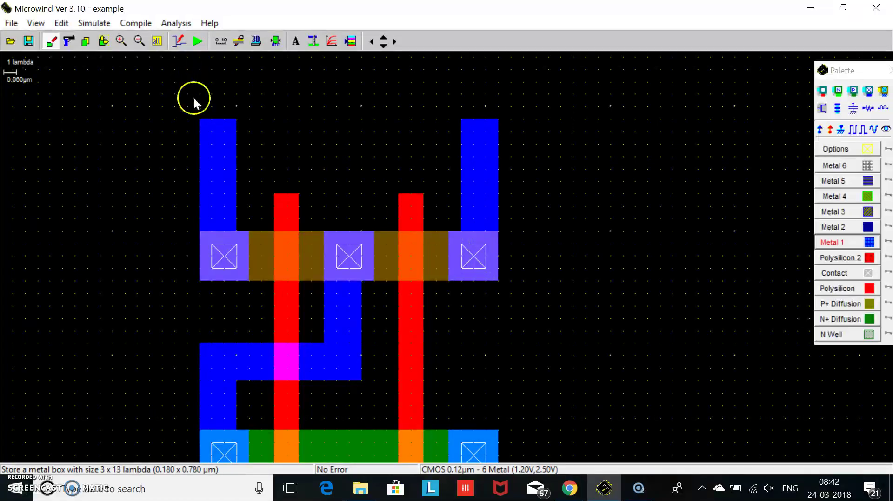
drag(201, 84, 498, 131)
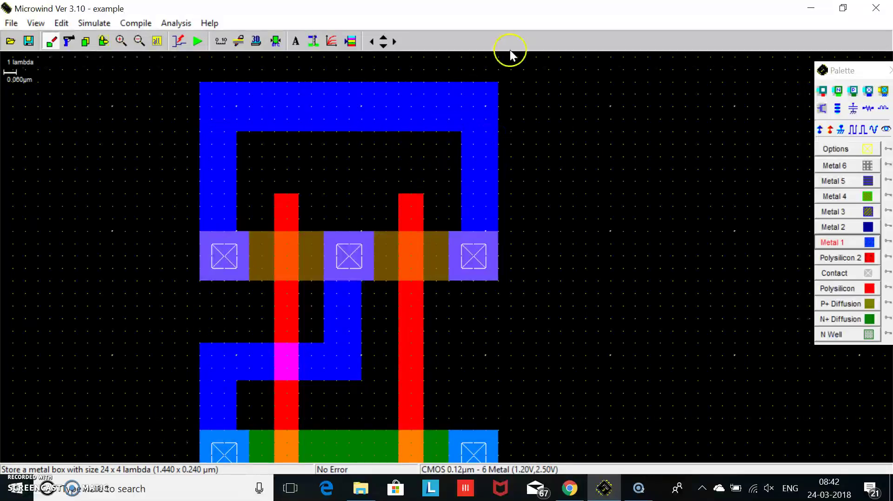
Step: Draw an N Well box of 36 x 16 lambda around the P+ diffusion strip
click(385, 45)
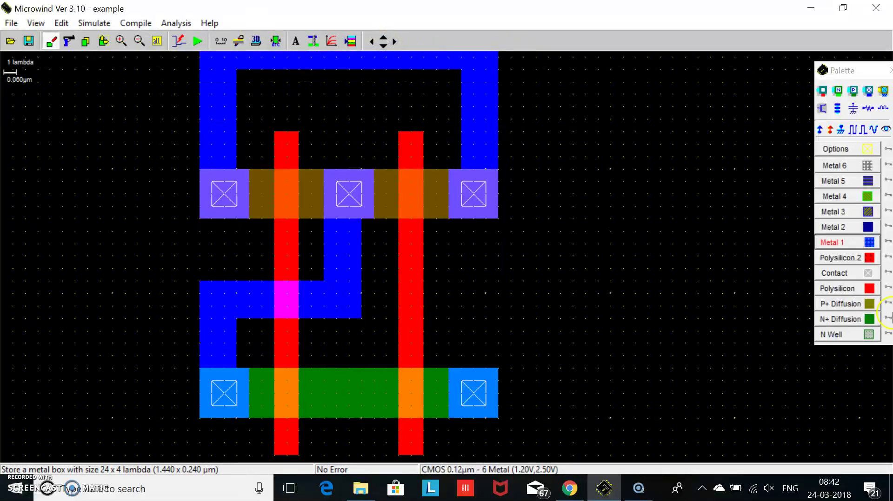
click(870, 335)
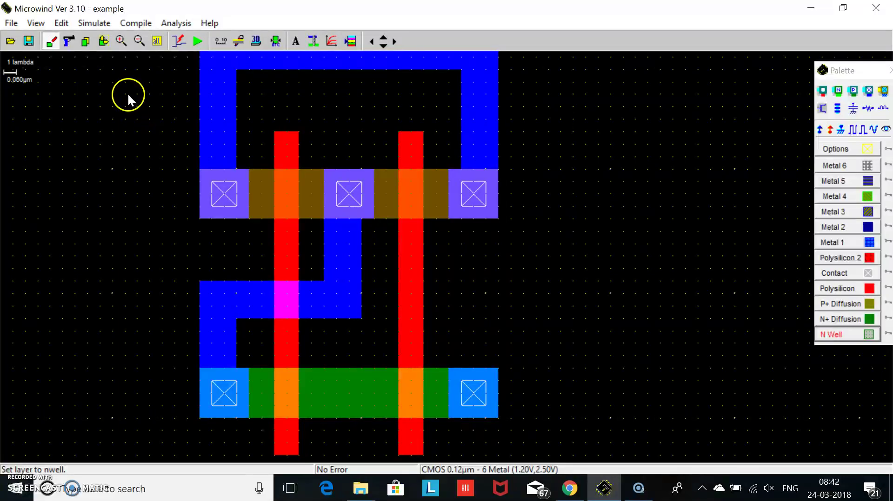
drag(125, 93, 573, 293)
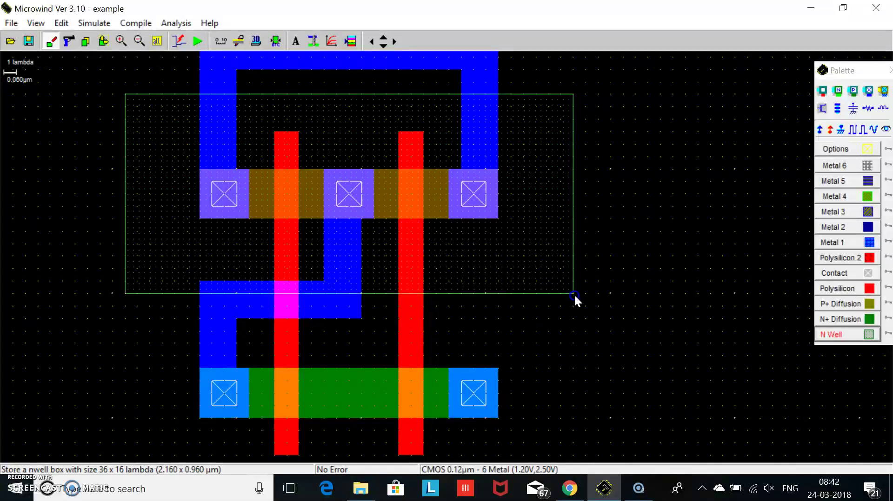
Step: Place Vdd+ supplies on the N well and the right Metal 1 riser, and a Vss- ground on the right N+ contact
click(820, 130)
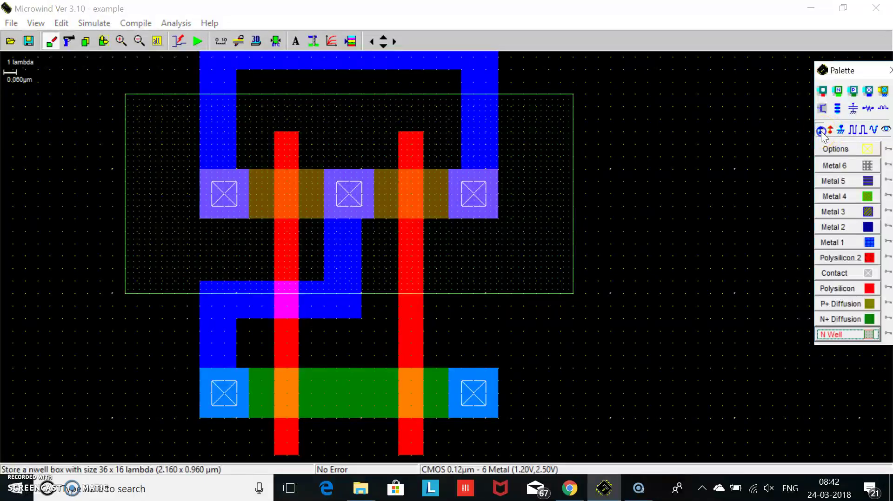
click(148, 135)
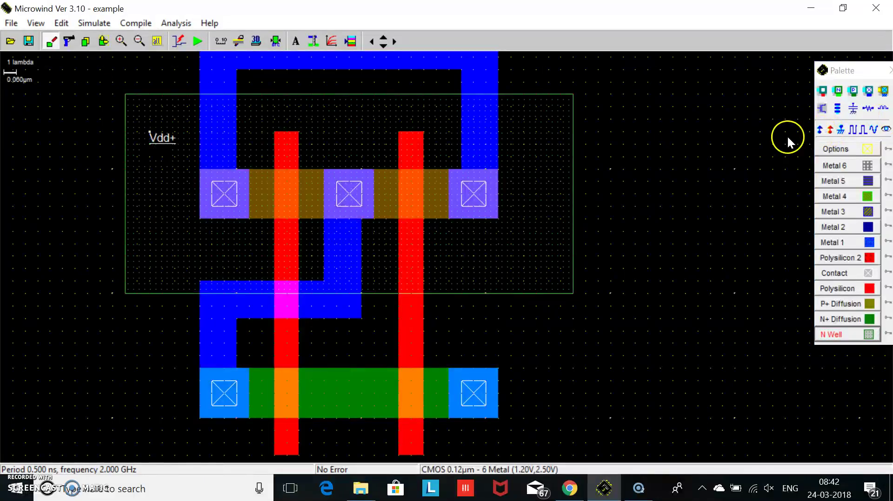
click(815, 133)
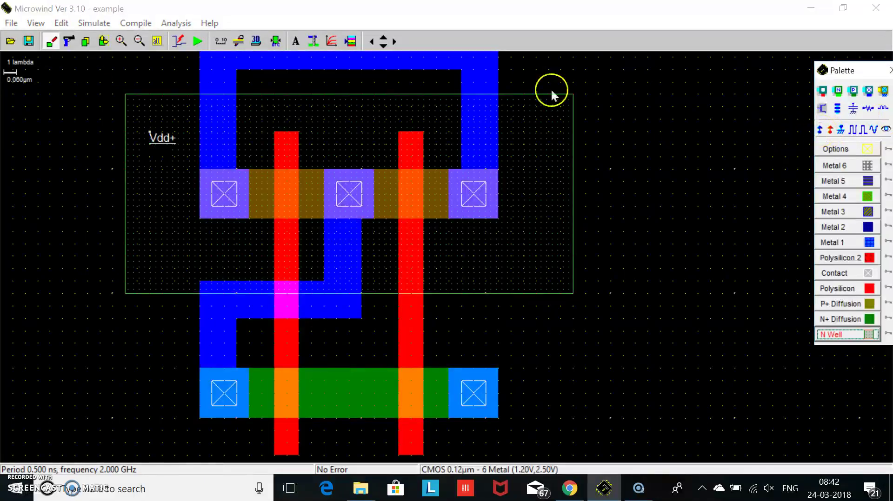
click(224, 81)
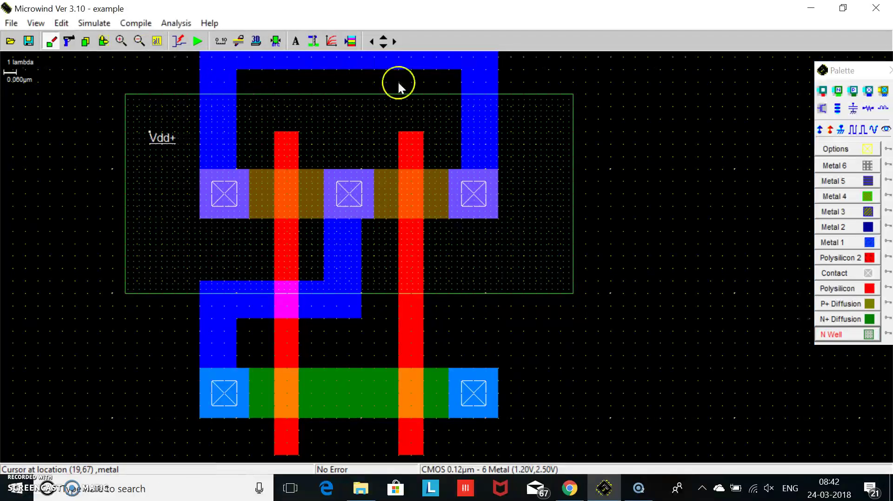
click(818, 130)
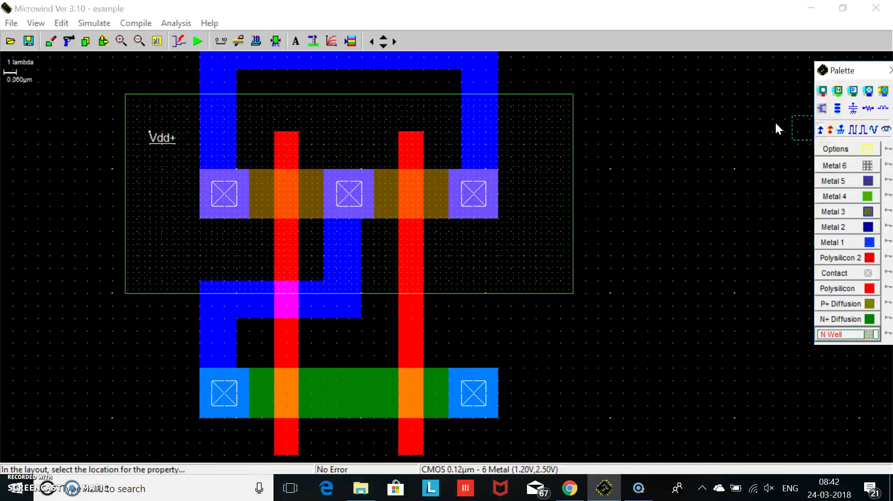
click(485, 81)
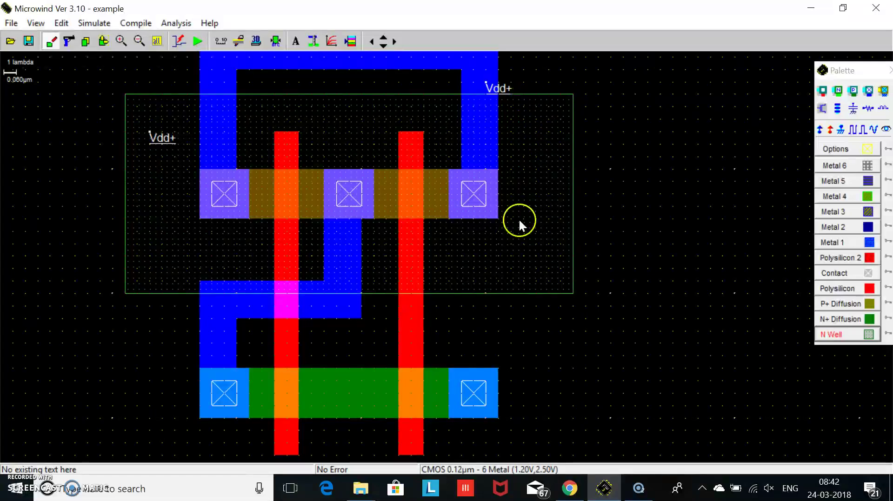
click(843, 130)
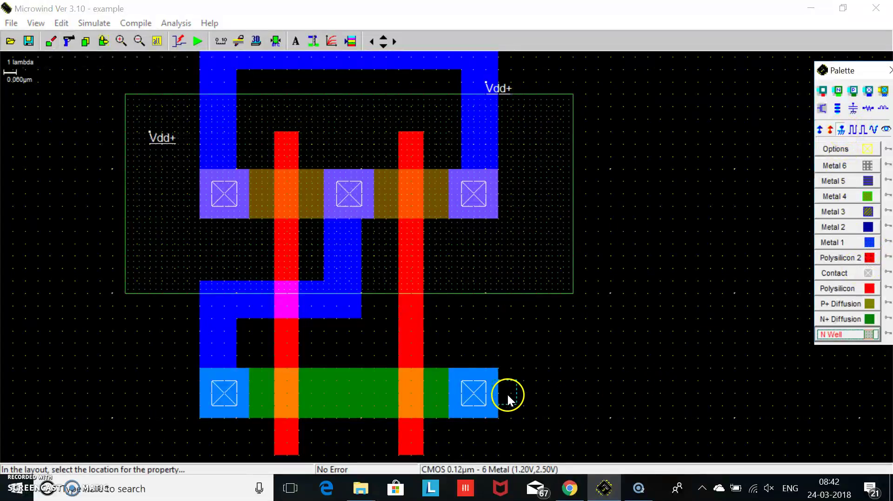
click(477, 396)
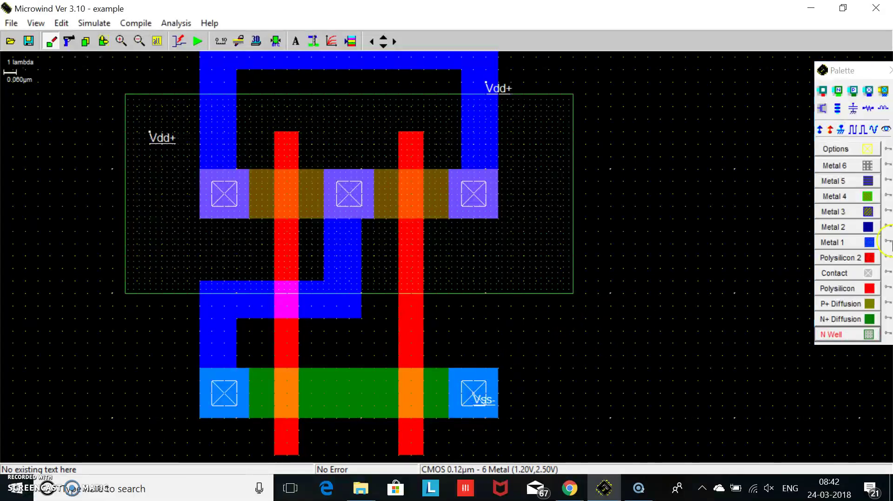
Step: Add a clock labelled A to the Metal 1 connection above the left N+ contact
click(854, 138)
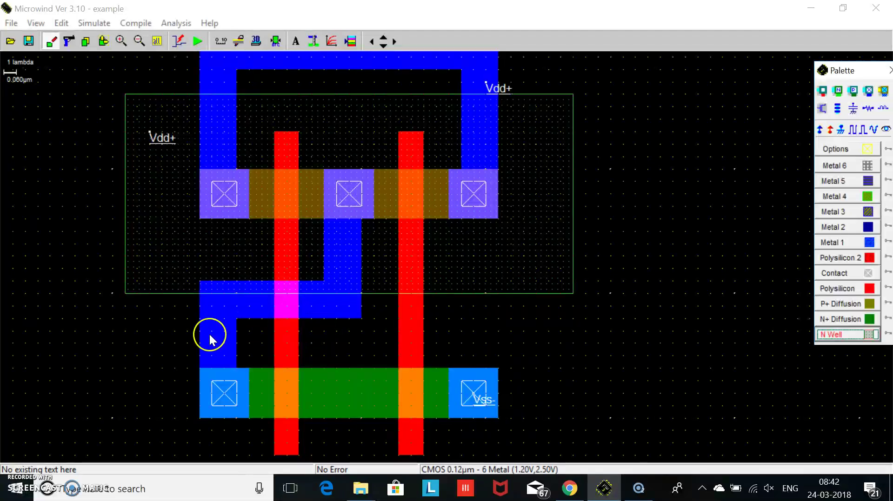
click(854, 130)
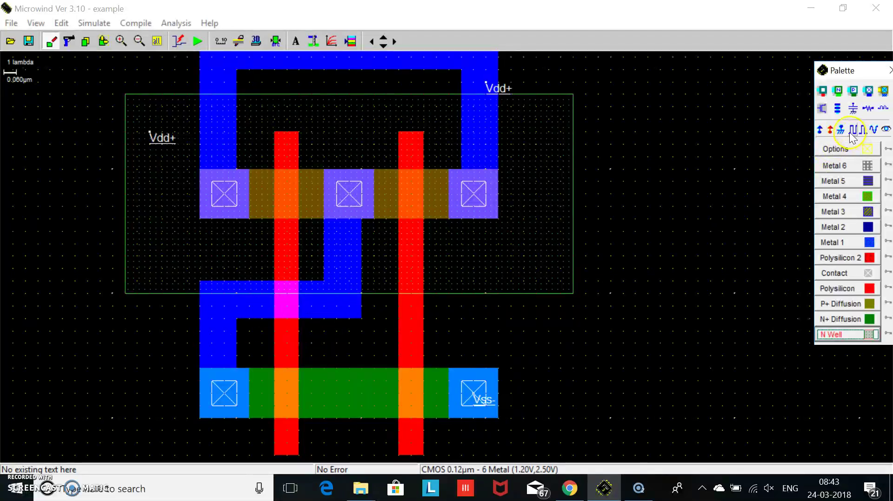
click(215, 326)
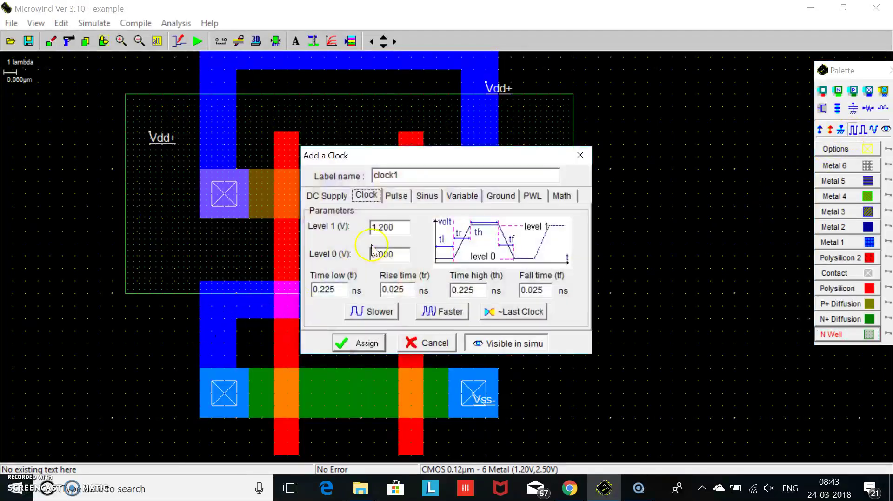
text(A)
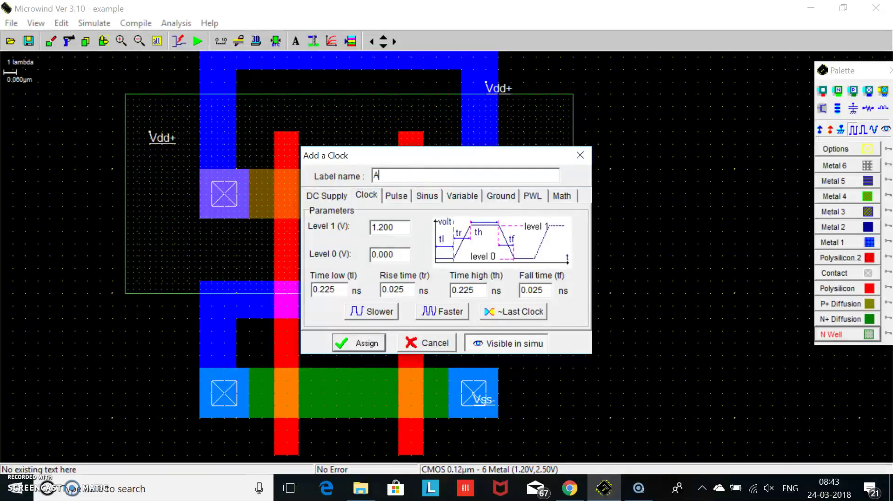
click(355, 344)
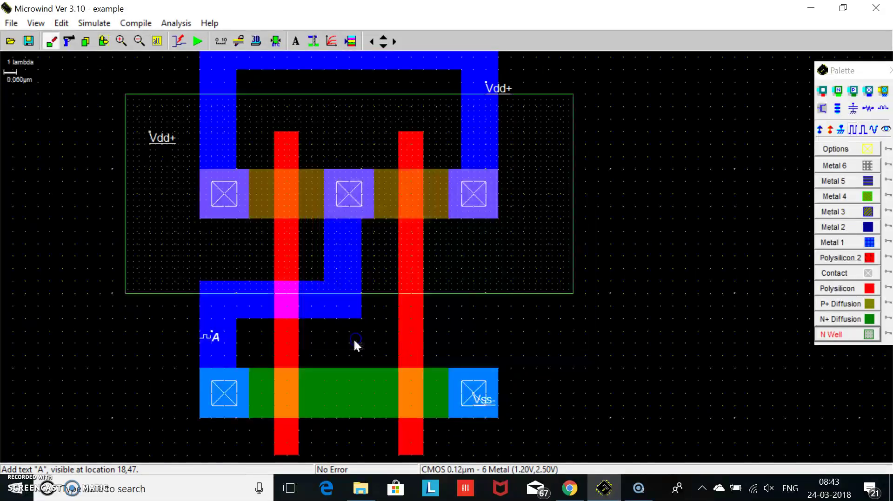
Step: Add a clock labelled B to the right polysilicon gate between the two diffusion strips
click(858, 130)
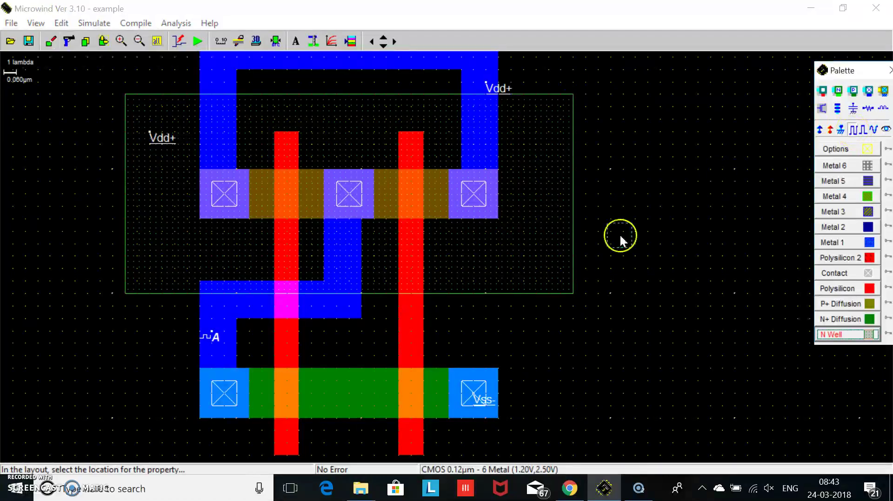
click(412, 333)
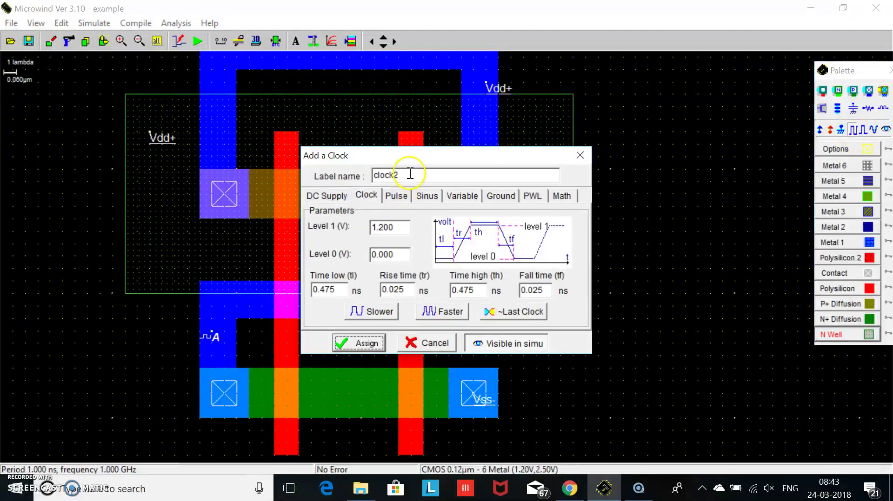
text(B)
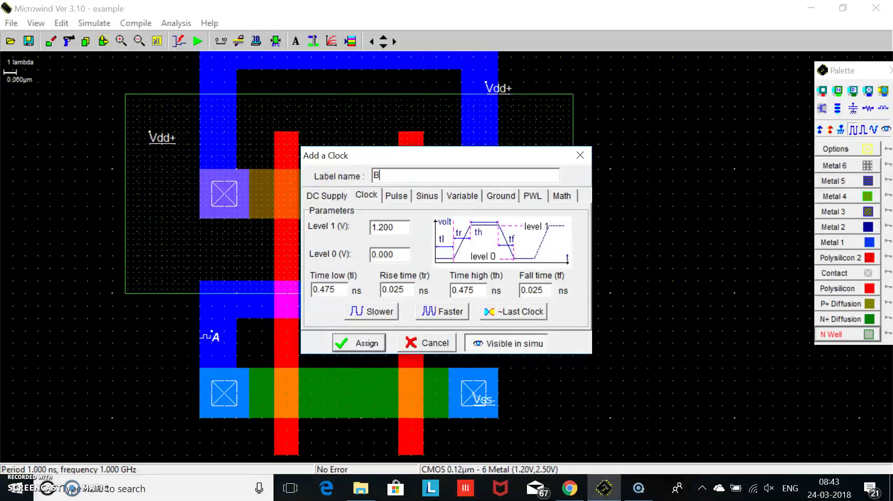
click(361, 343)
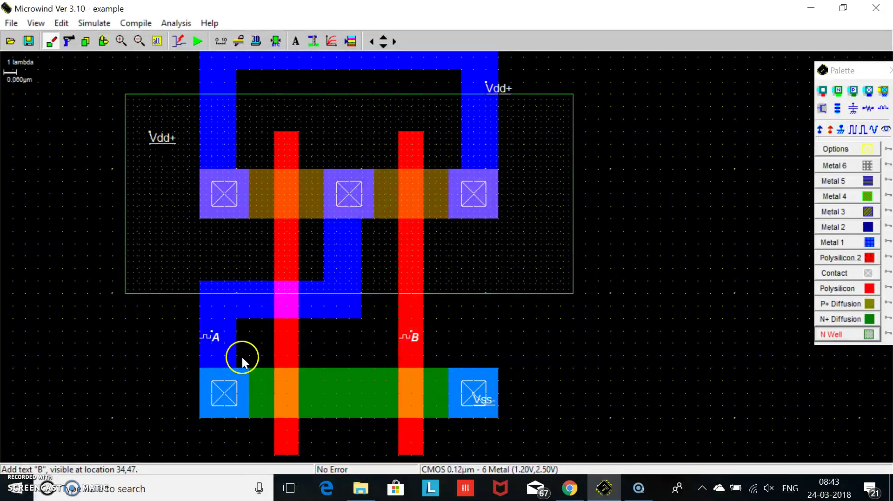
Step: Delete the clock A from the Metal 1 connection and add a clock labelled A to the left polysilicon gate instead
click(69, 41)
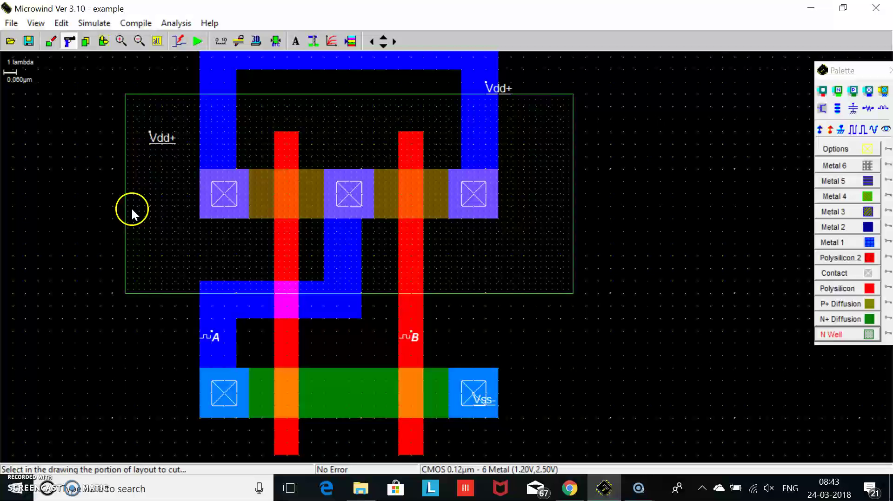
click(219, 344)
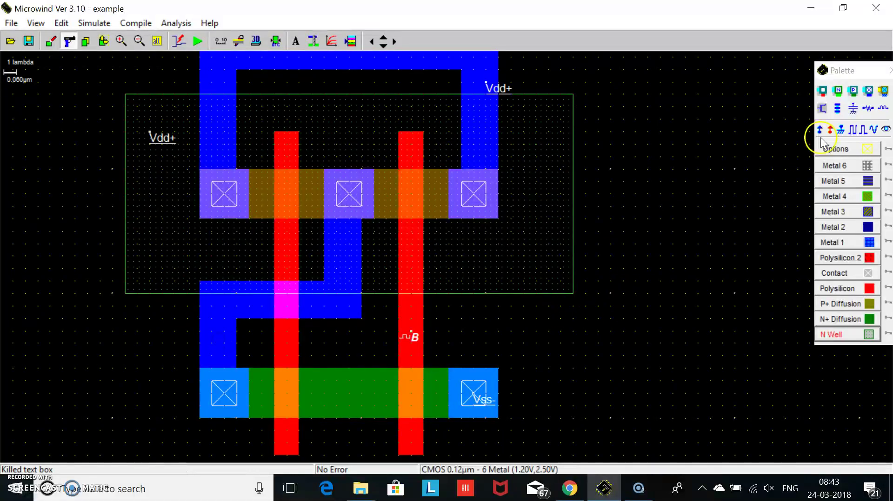
click(856, 133)
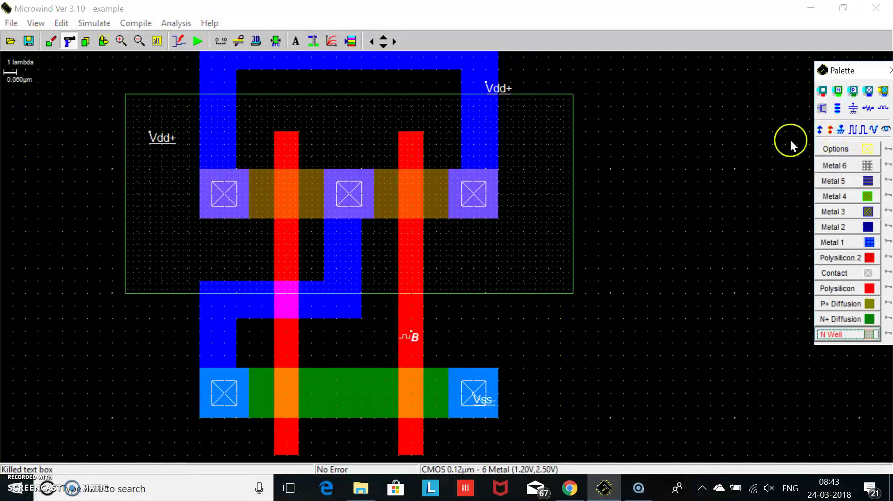
click(856, 130)
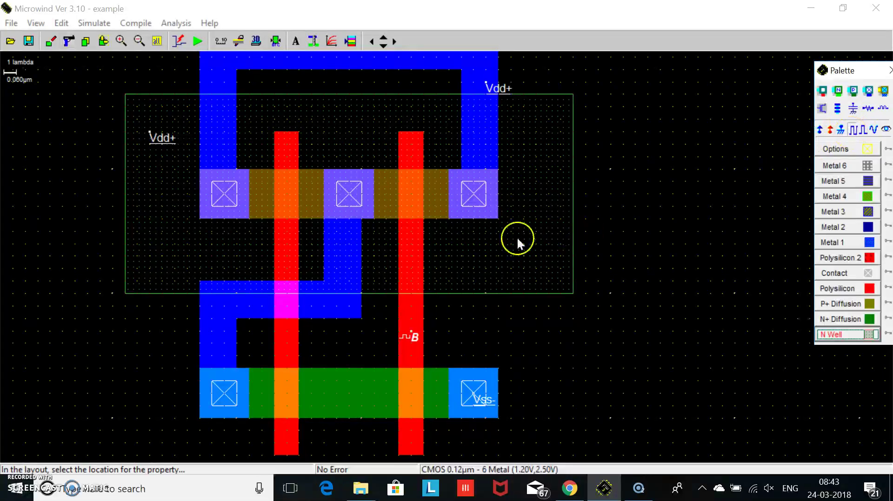
click(295, 352)
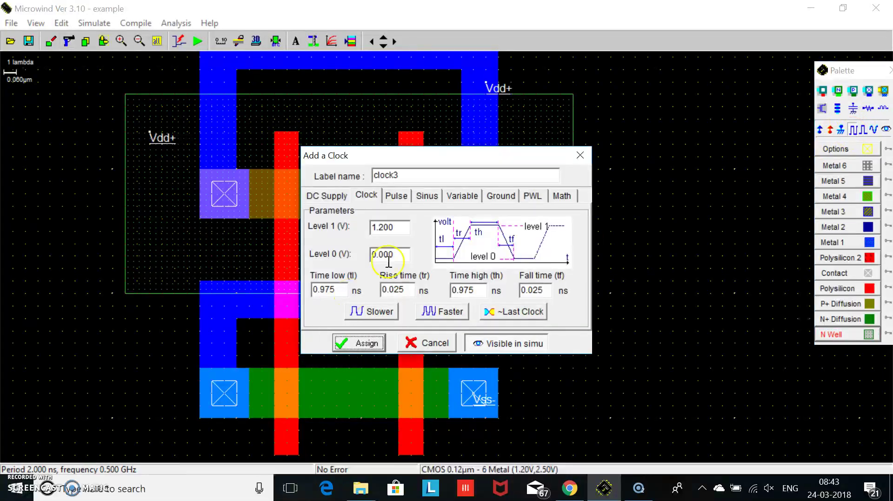
drag(398, 176, 339, 175)
text(A)
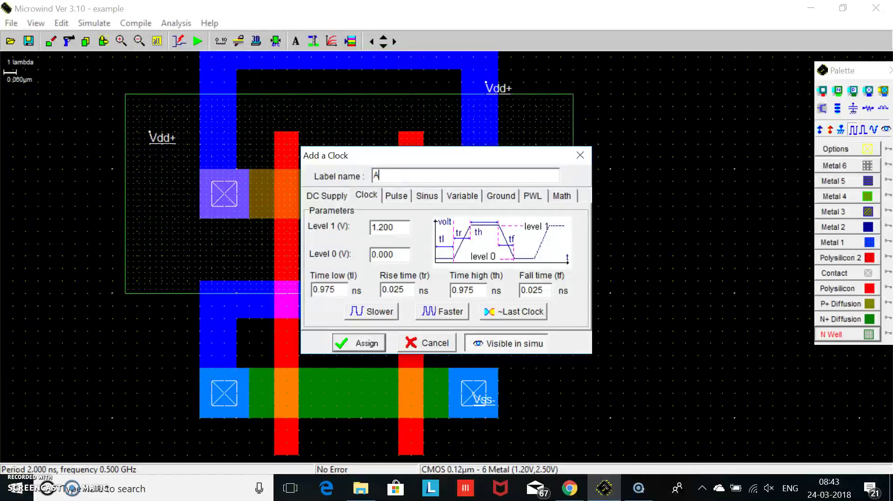
click(355, 345)
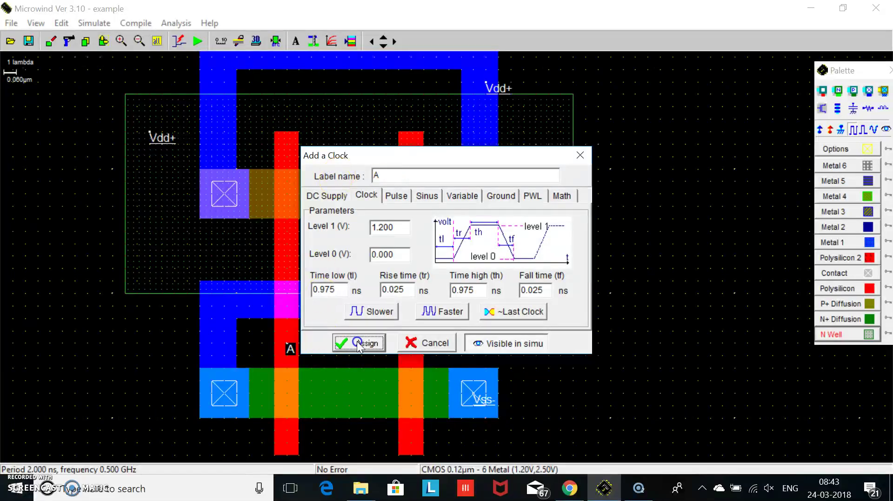
Step: Add a label Y, visible in simulation, to the Metal 1 connection above the left N+ contact
click(886, 129)
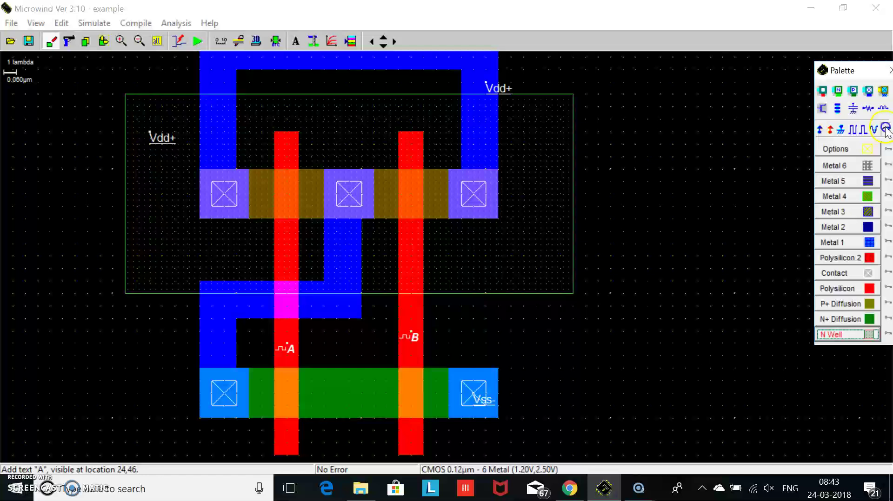
click(221, 340)
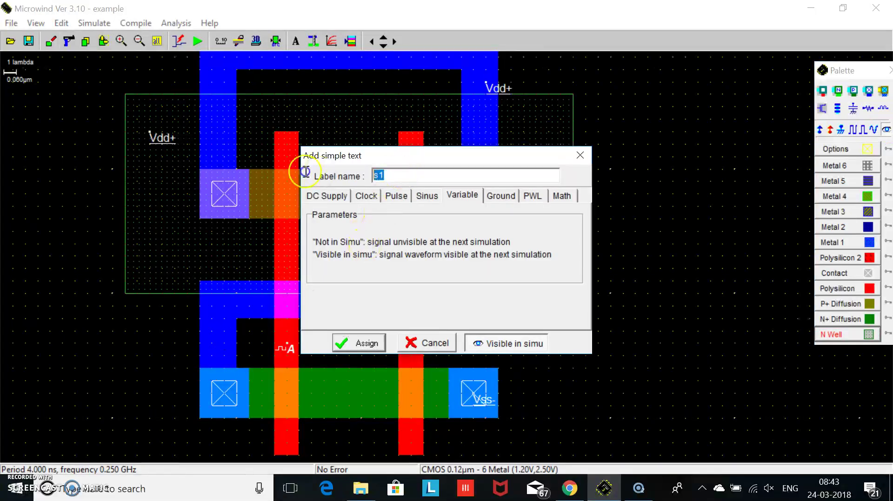
text(Y)
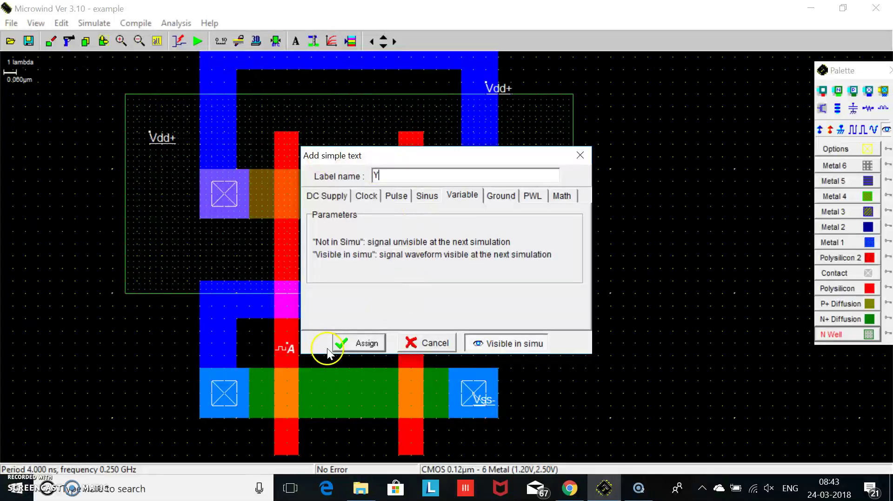
click(352, 346)
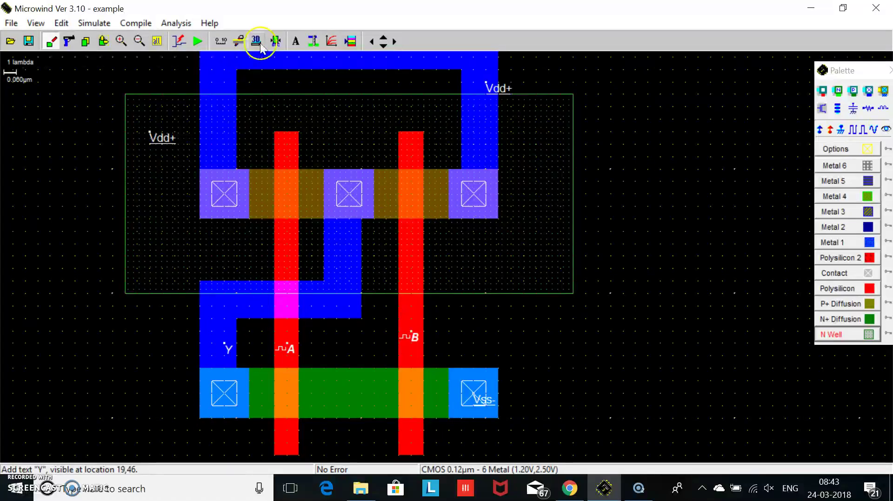
Step: Run the design rule check on the finished layout and start the analog simulation
click(276, 41)
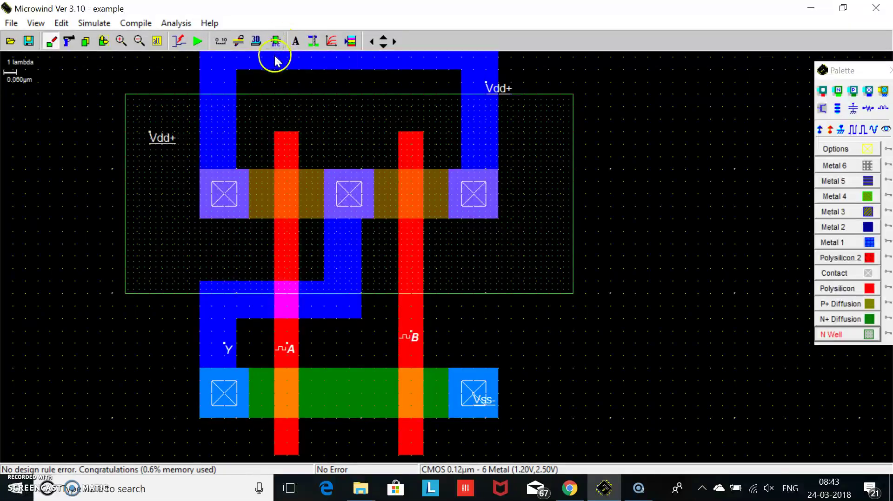
click(199, 43)
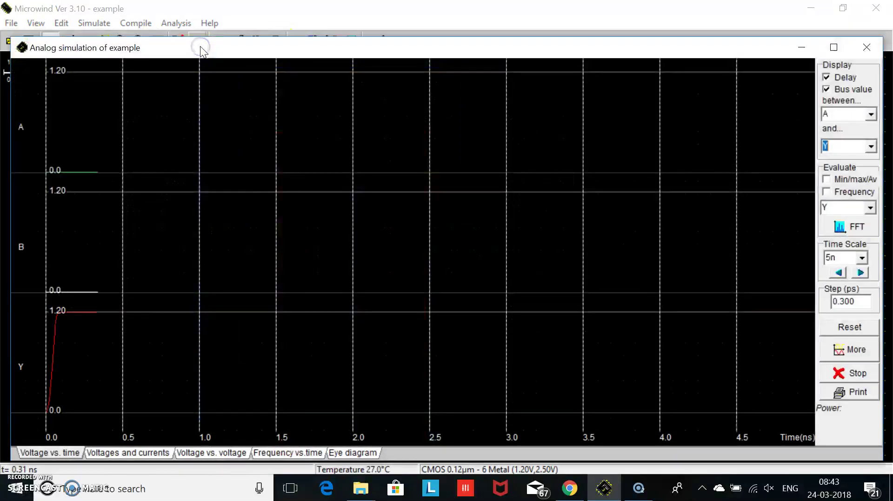